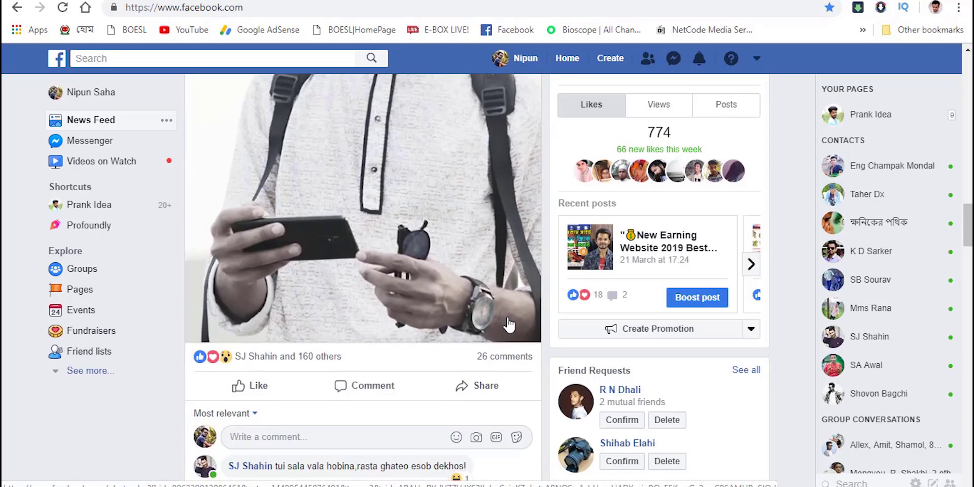
Step: Choose Settings from the top-bar account menu to open General Account Settings
scroll(507, 318, down, 10)
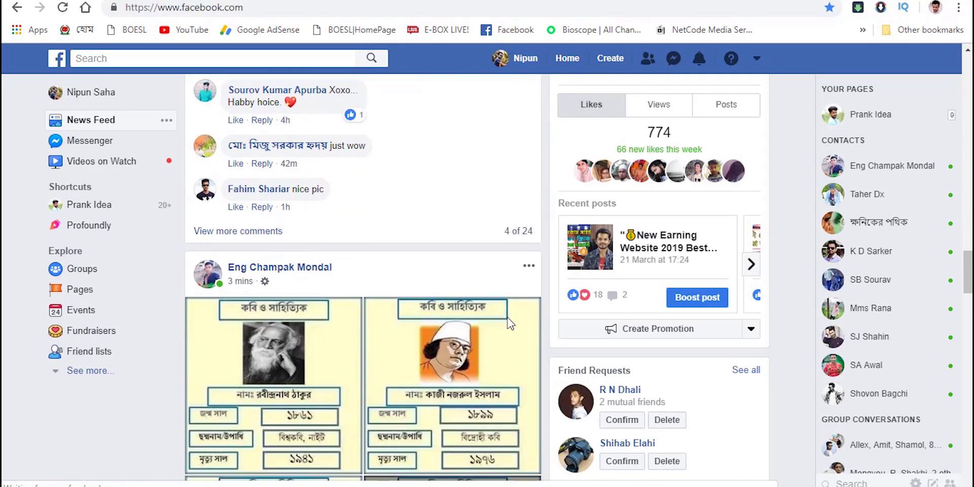
scroll(507, 318, down, 13)
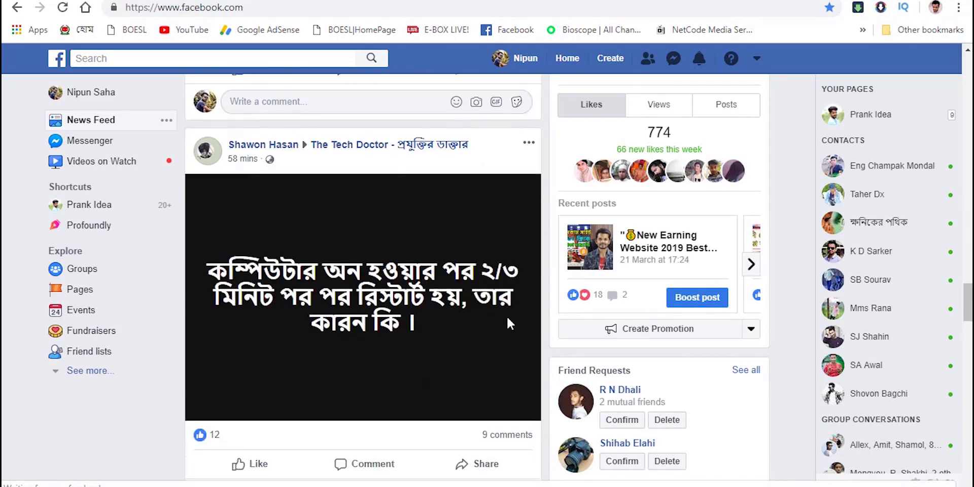
scroll(529, 329, down, 13)
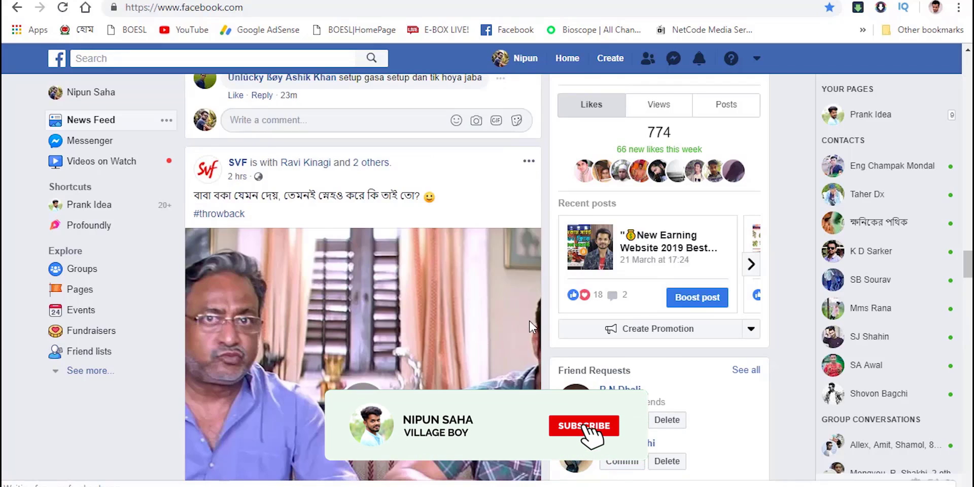
scroll(523, 330, down, 10)
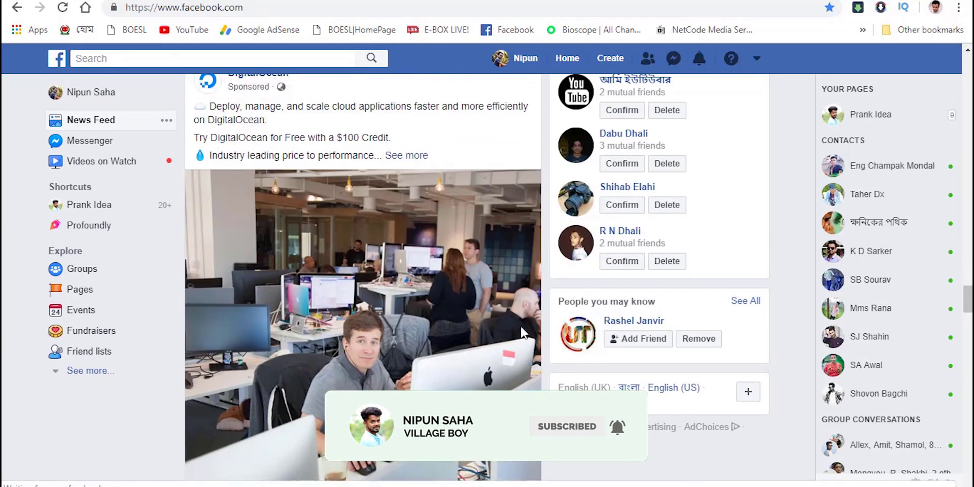
scroll(520, 333, down, 15)
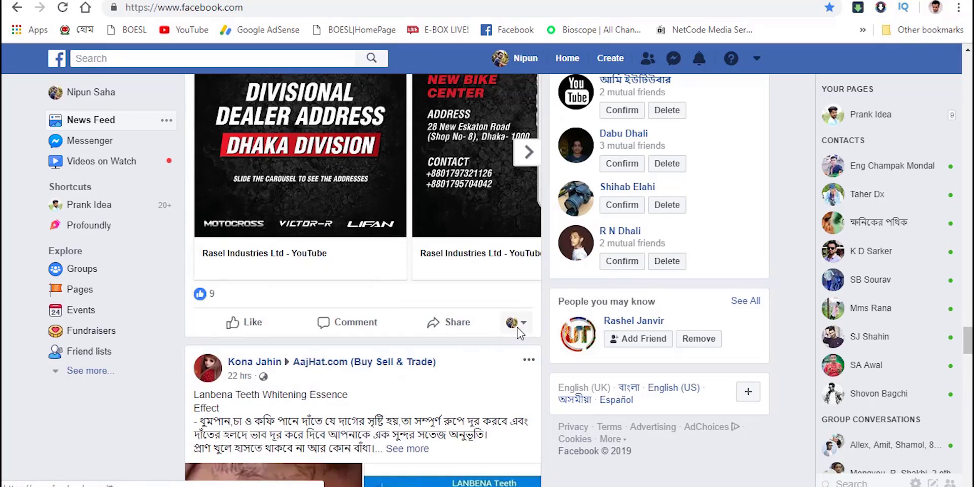
scroll(519, 335, down, 15)
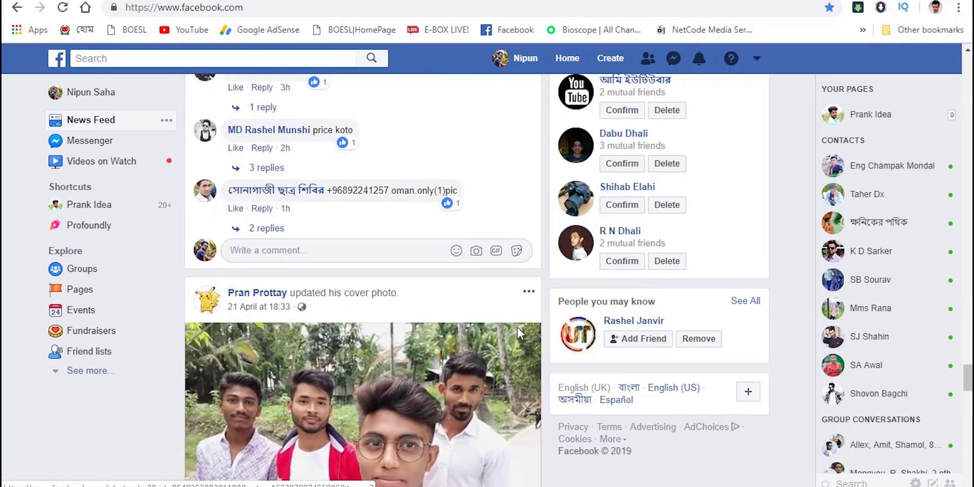
scroll(518, 334, down, 15)
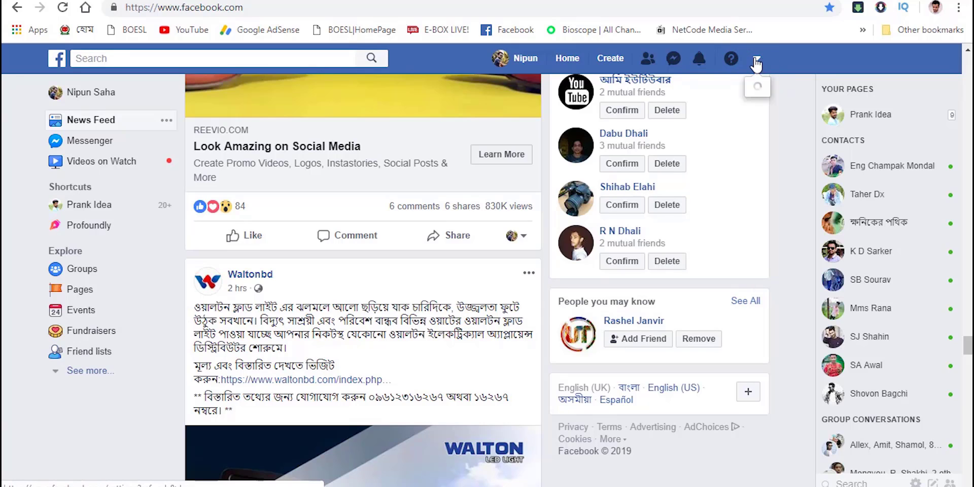
click(756, 60)
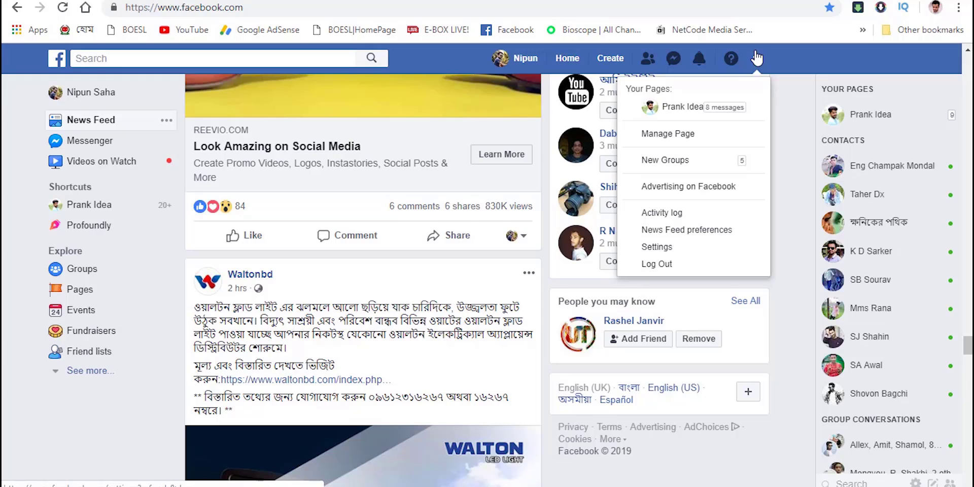
mouse_move(619, 234)
mouse_down()
mouse_move(684, 261)
mouse_move(768, 255)
mouse_up()
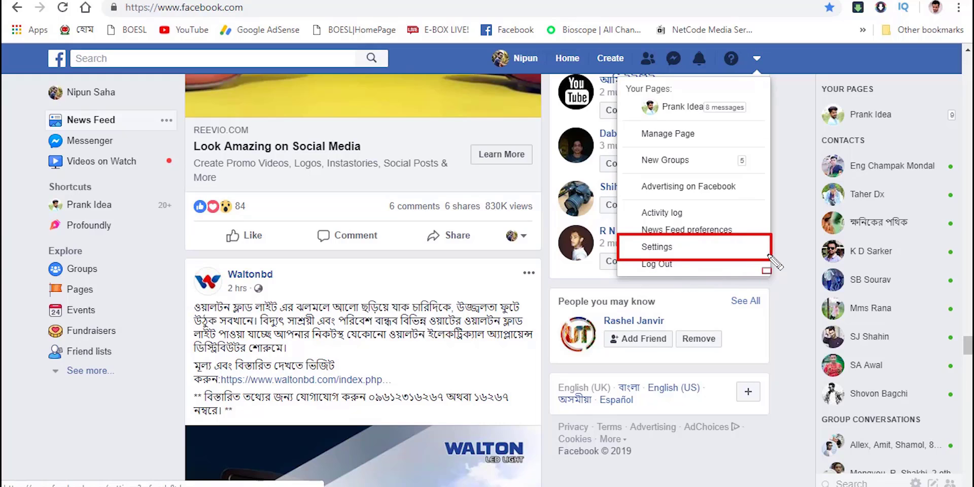
key(Escape)
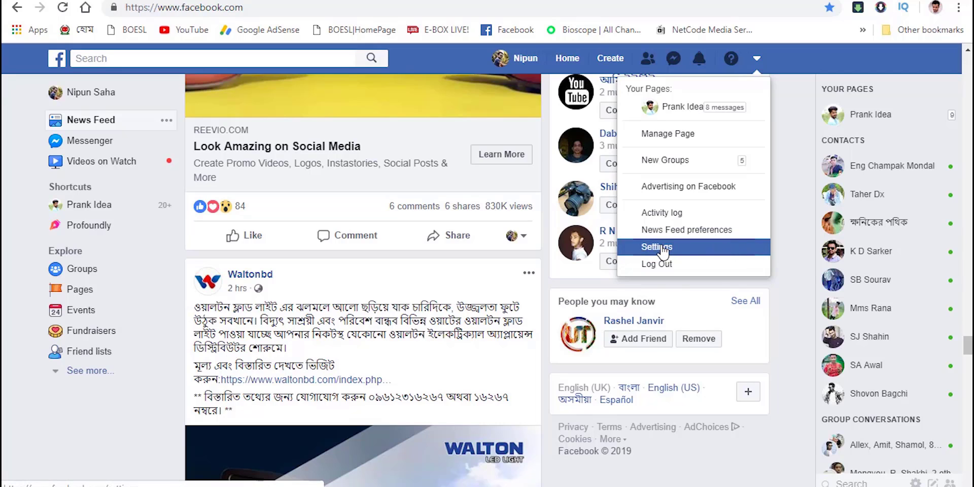
click(657, 247)
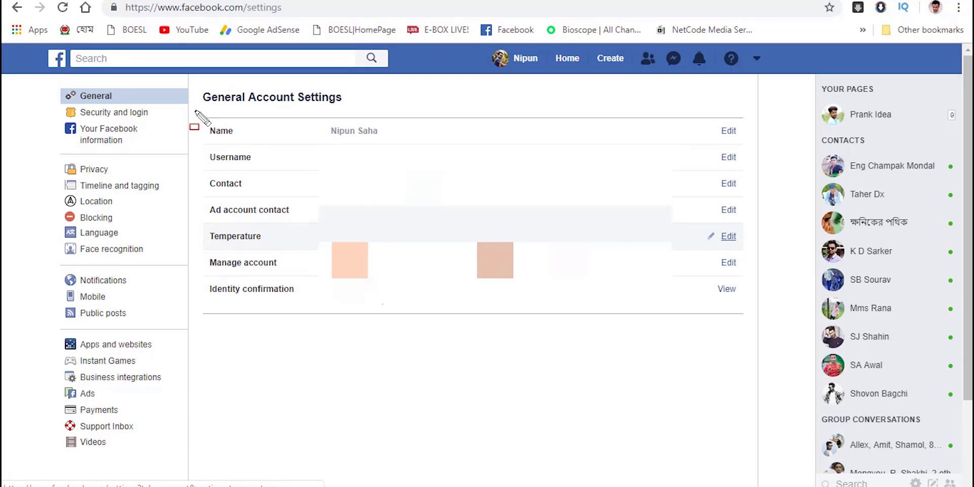
Step: Switch to 'Security and login' in the left settings sidebar
mouse_move(194, 110)
mouse_down()
mouse_move(526, 311)
mouse_move(761, 327)
mouse_up()
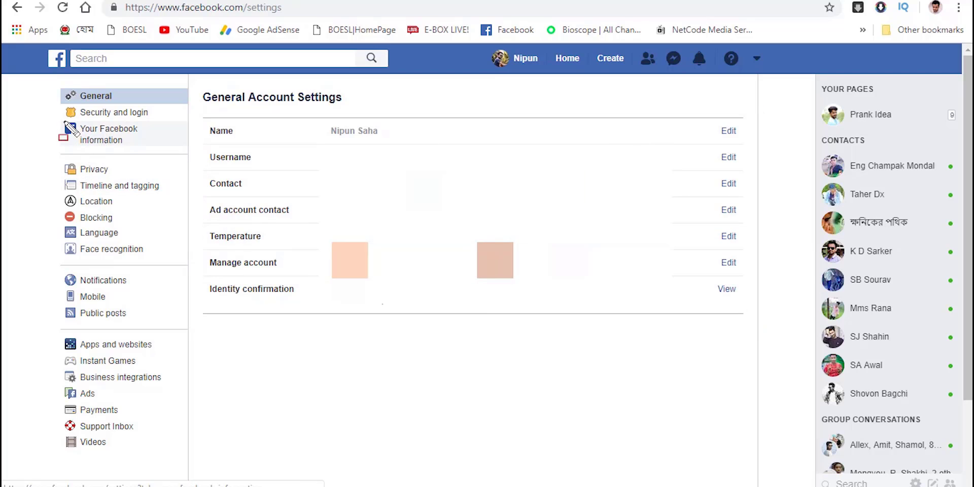
mouse_move(53, 105)
mouse_down()
mouse_move(76, 120)
mouse_move(174, 122)
mouse_up()
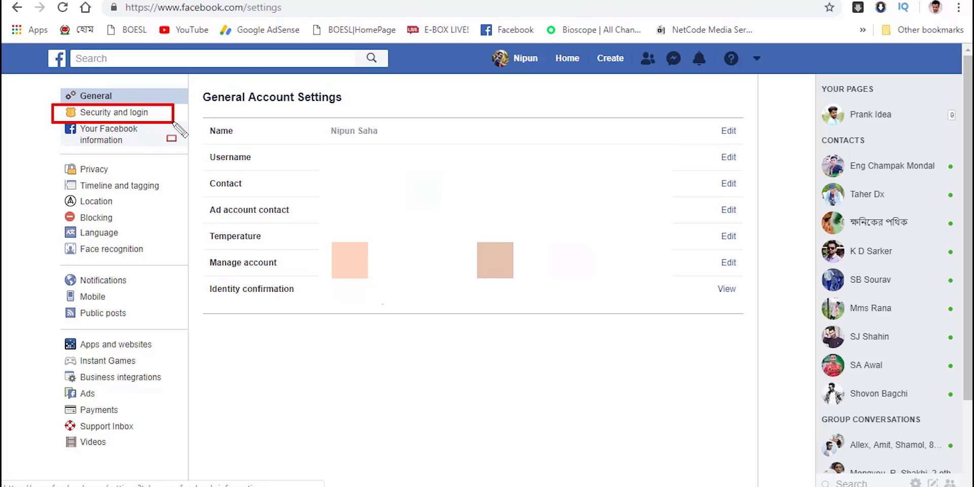
click(126, 115)
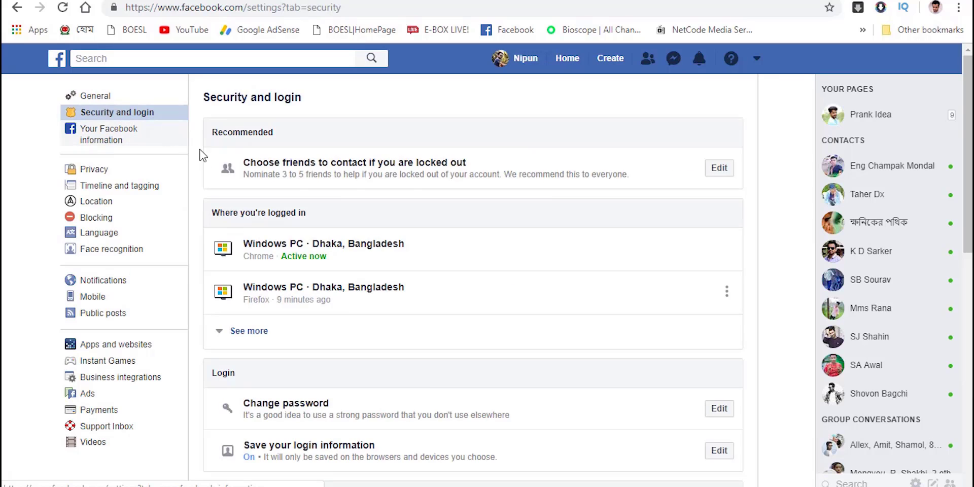
scroll(567, 259, down, 4)
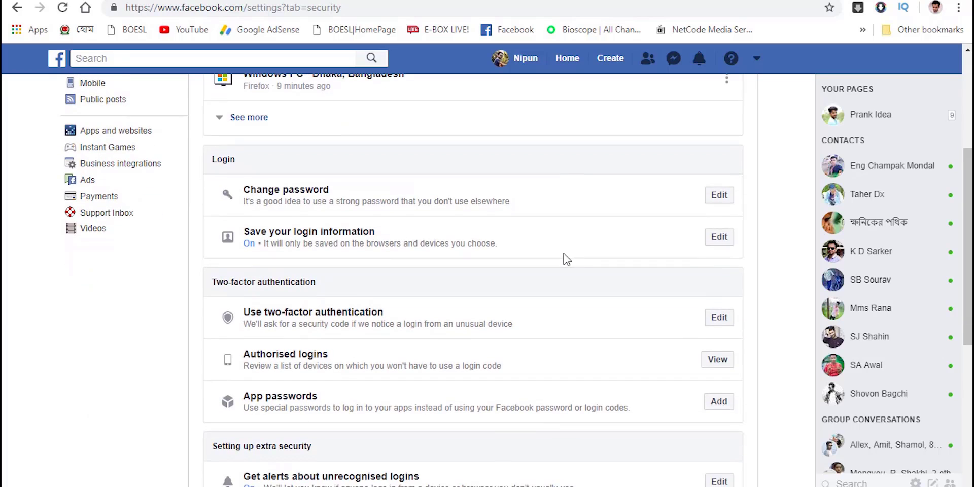
mouse_move(196, 142)
mouse_down()
mouse_move(603, 217)
mouse_move(774, 206)
mouse_up()
mouse_move(196, 215)
mouse_down()
mouse_move(700, 279)
mouse_move(773, 264)
mouse_up()
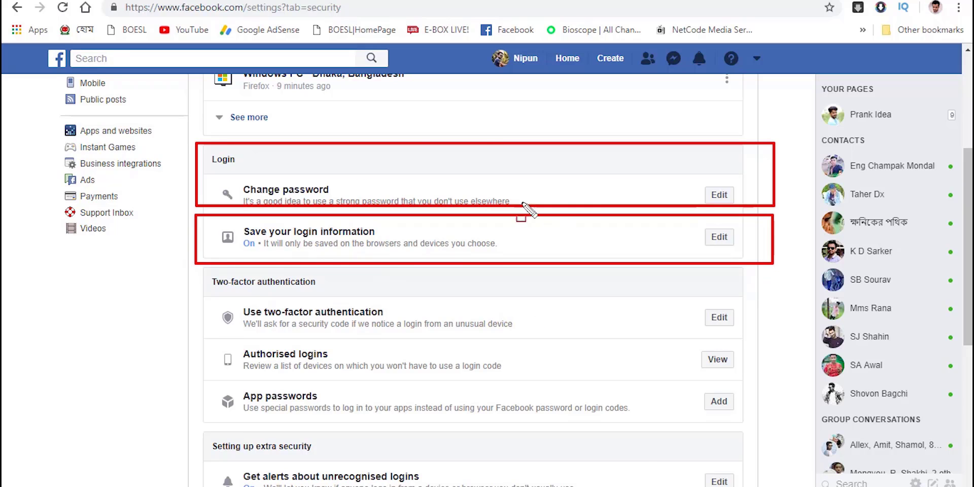
key(Escape)
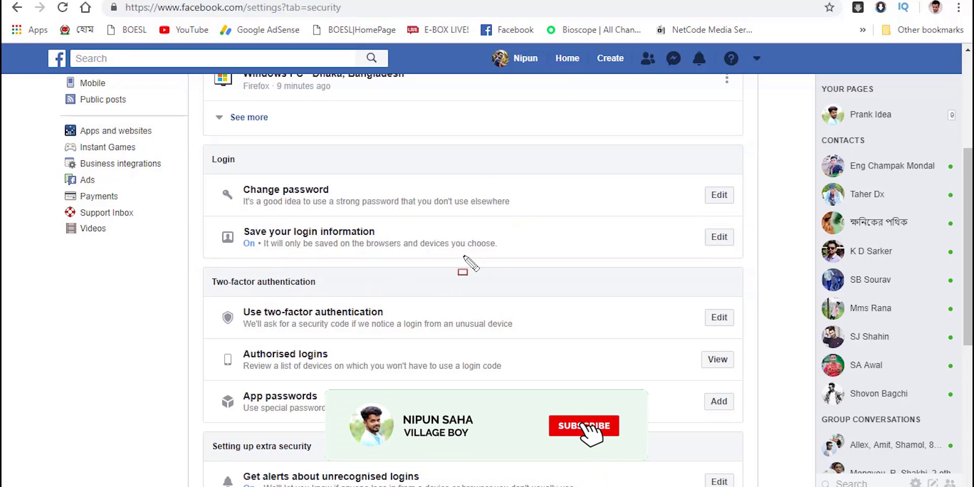
scroll(463, 255, down, 1)
scroll(464, 256, down, 1)
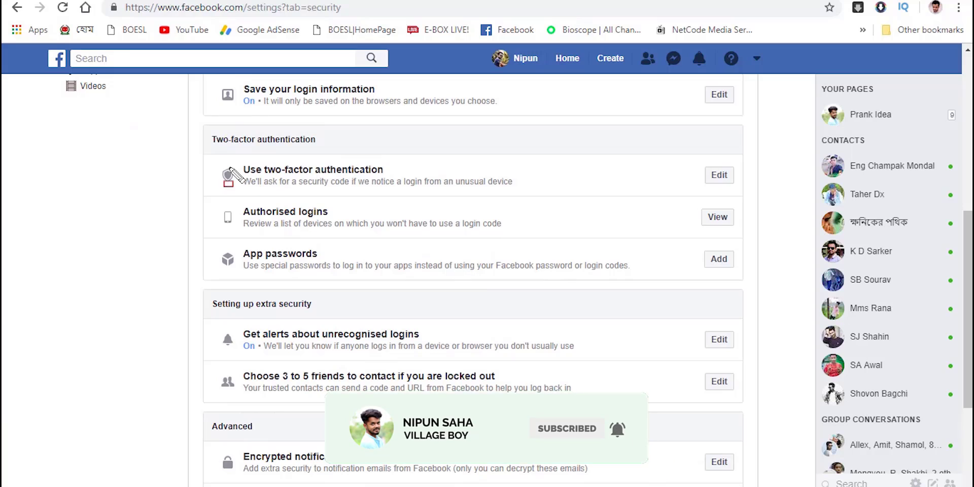
drag(199, 153, 753, 197)
key(Escape)
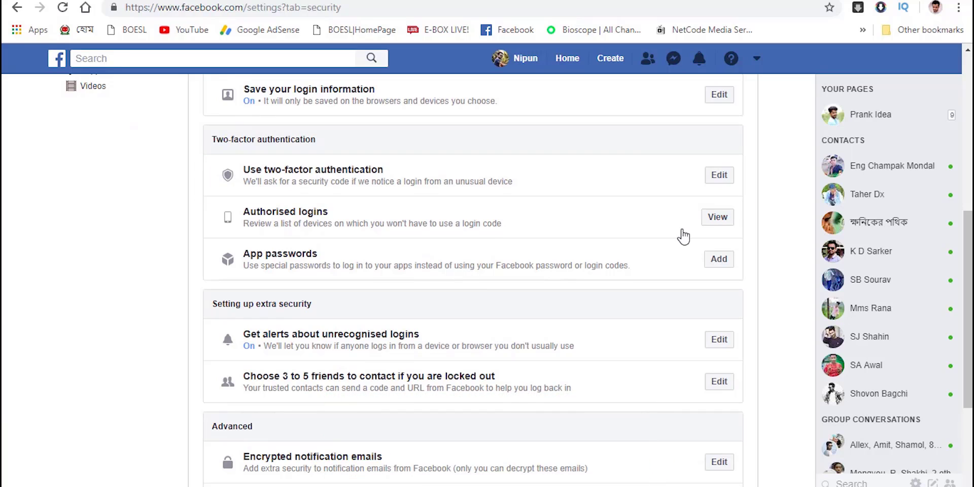
mouse_move(199, 155)
mouse_down()
mouse_move(526, 200)
mouse_move(759, 206)
mouse_up()
key(Escape)
Step: Edit 'Use two-factor authentication' and choose Get Started to reach the password prompt
click(720, 176)
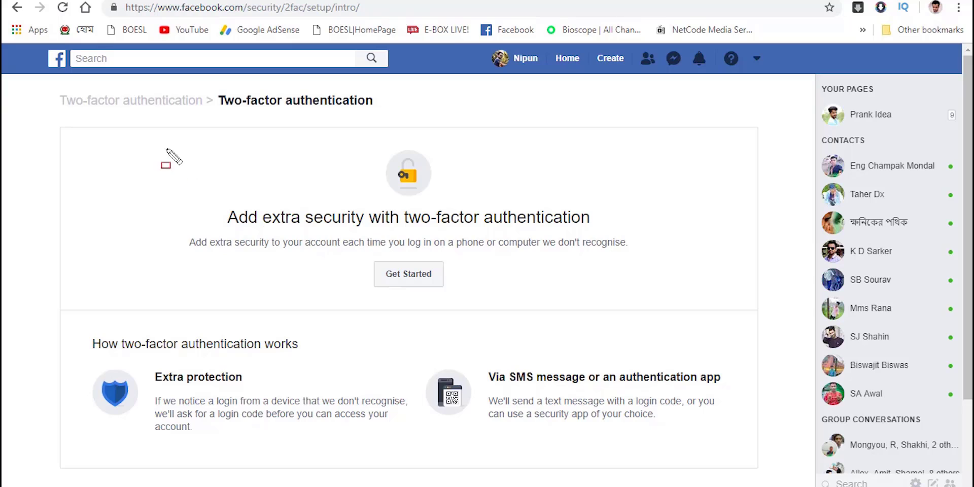
mouse_move(144, 129)
mouse_down()
mouse_move(453, 260)
mouse_move(692, 309)
mouse_up()
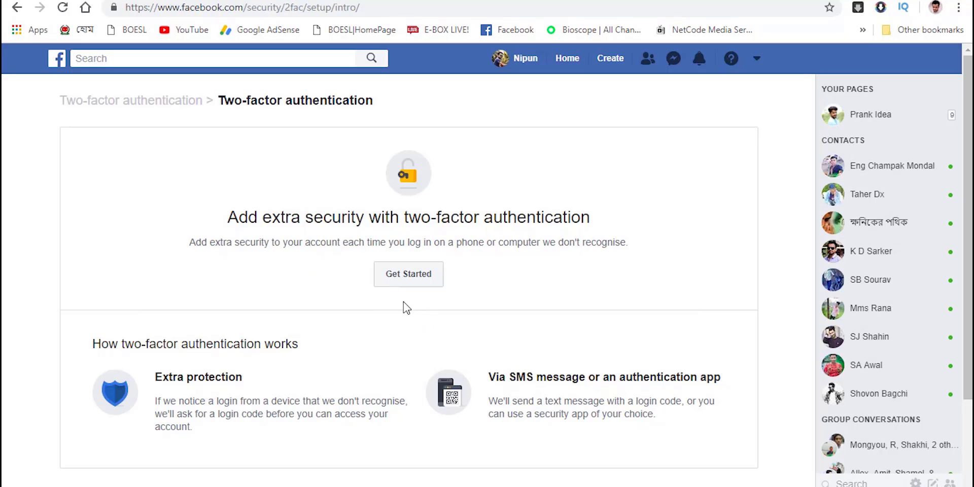
drag(354, 256, 469, 296)
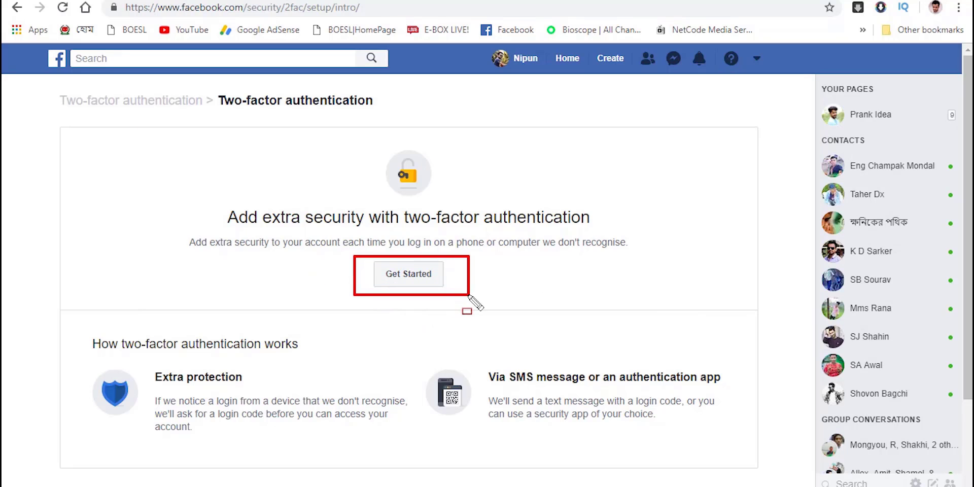
click(404, 277)
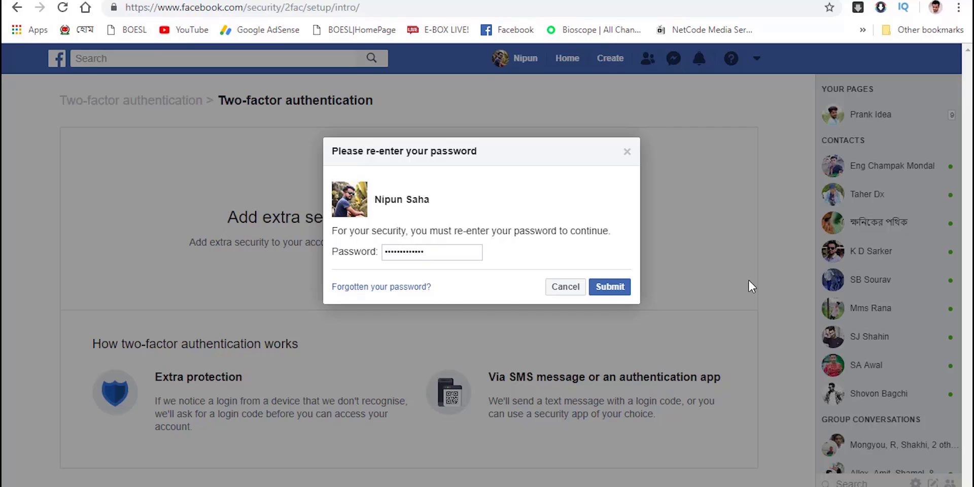
Step: Submit the re-entered account password to reach the security method choice
drag(585, 271, 635, 303)
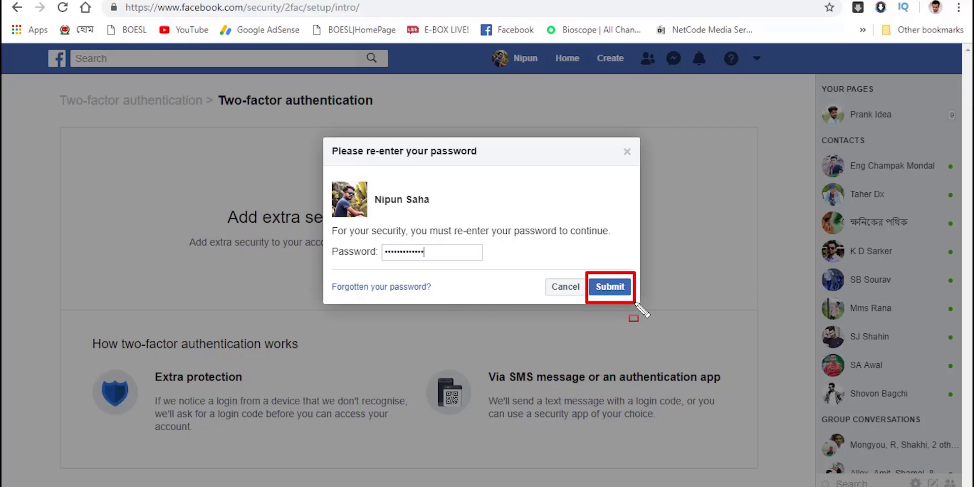
click(610, 287)
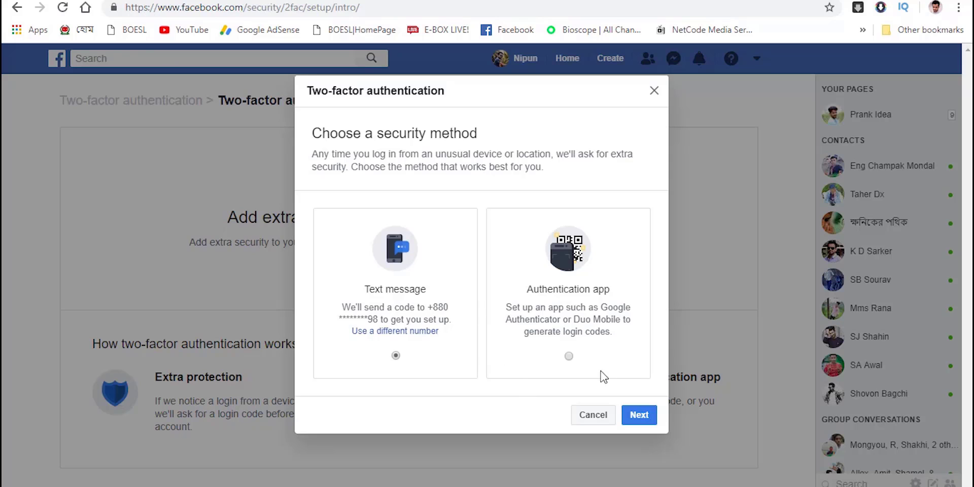
Step: Highlight the Text message and Authentication app options, then continue with Text message
key(ctrl+shift+d)
mouse_move(305, 202)
mouse_down()
mouse_move(423, 292)
mouse_move(483, 389)
mouse_up()
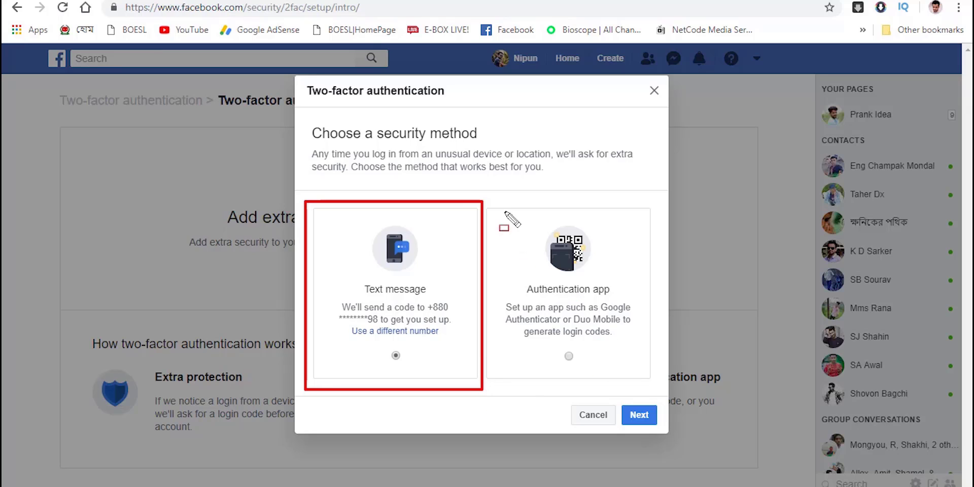
mouse_move(487, 202)
mouse_down()
mouse_move(556, 271)
mouse_move(630, 378)
mouse_move(660, 394)
mouse_up()
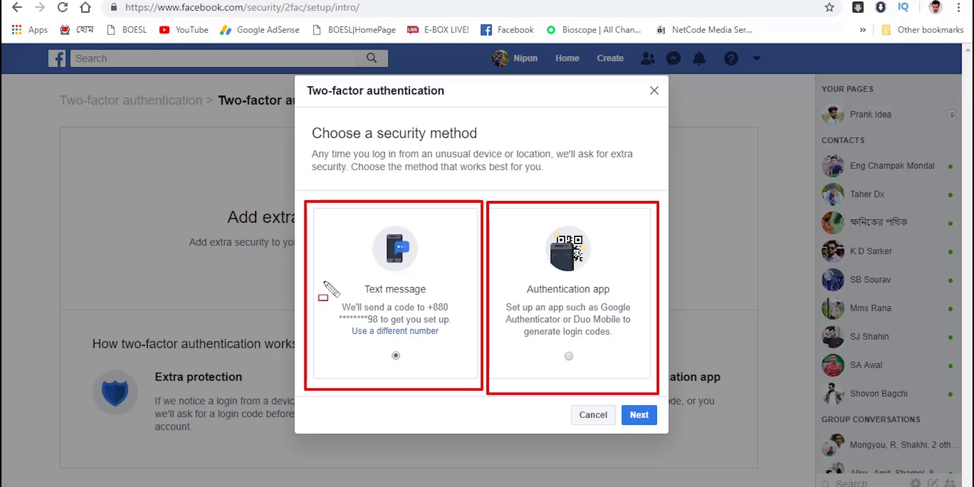
mouse_move(318, 278)
mouse_down()
mouse_move(444, 379)
mouse_move(462, 369)
mouse_up()
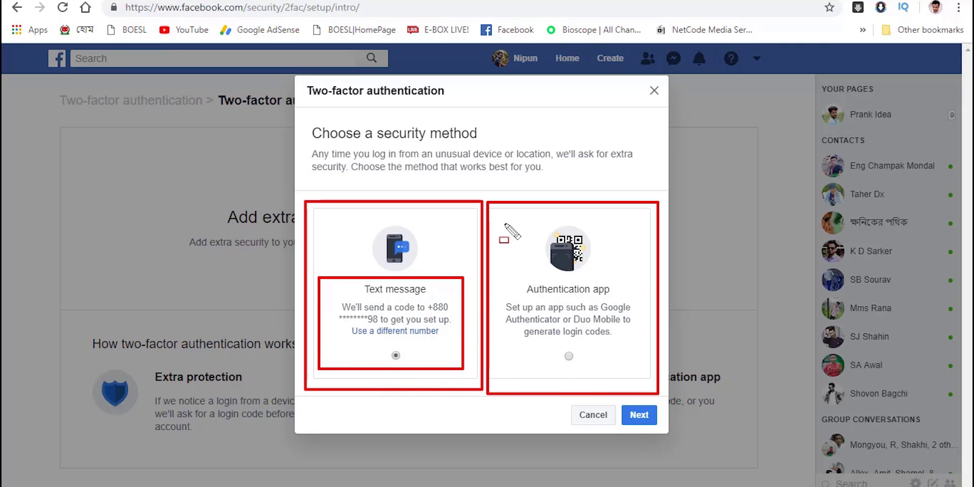
mouse_move(497, 220)
mouse_down()
mouse_move(582, 325)
mouse_move(643, 374)
mouse_up()
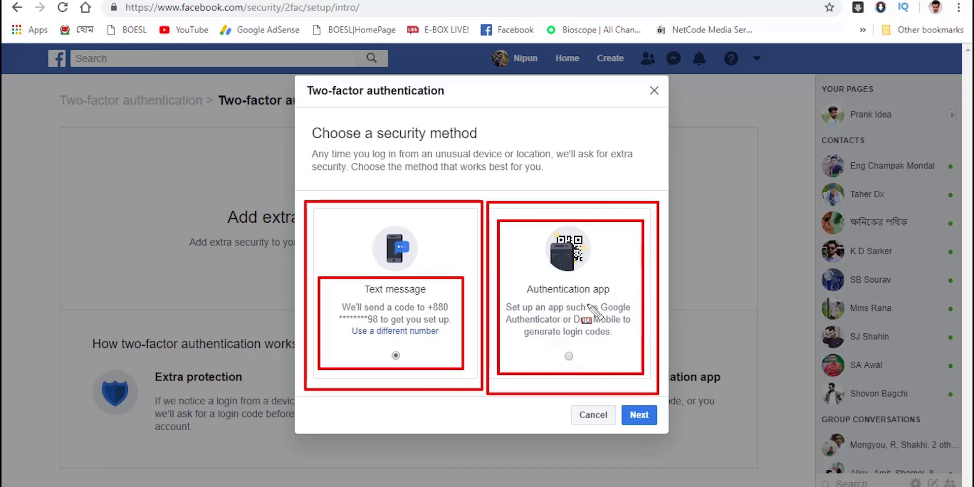
key(e)
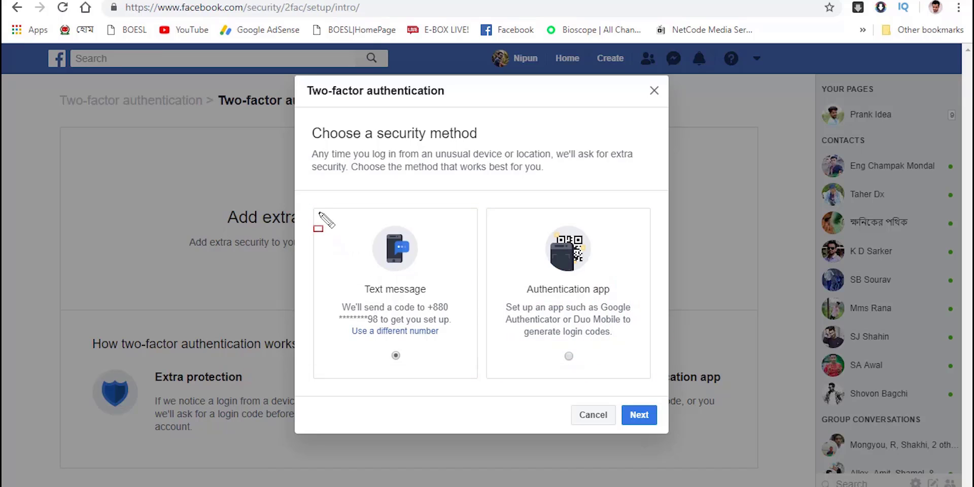
mouse_move(308, 202)
mouse_down()
mouse_move(488, 393)
mouse_move(483, 384)
mouse_up()
key(e)
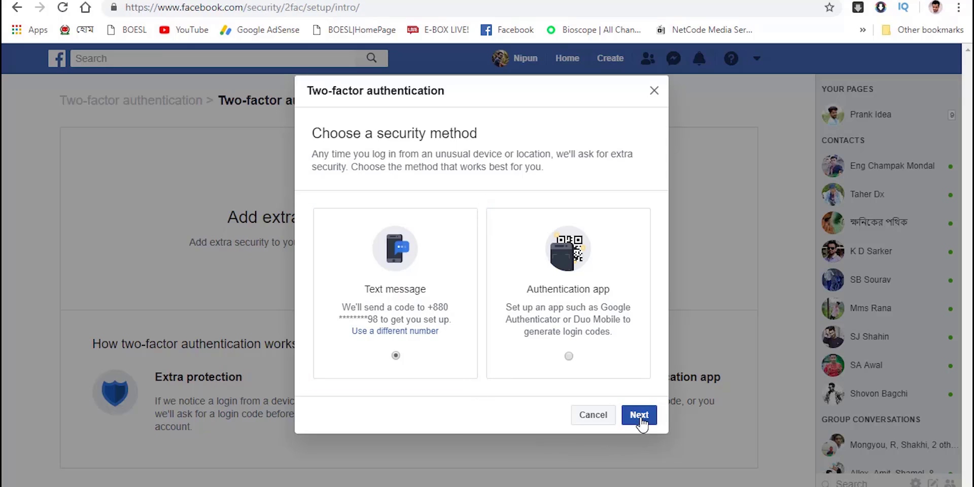
click(641, 417)
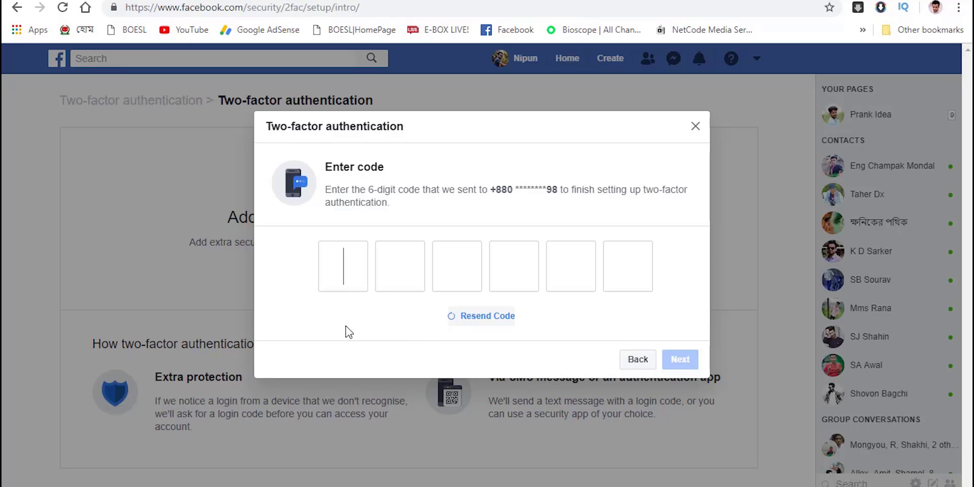
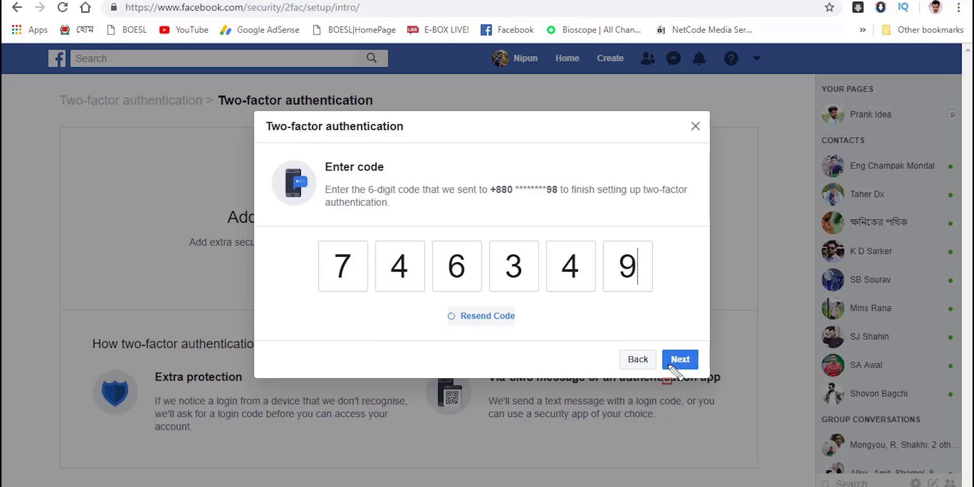
Step: Enter the six-digit SMS verification code and submit it with Next
mouse_move(659, 345)
mouse_down()
mouse_move(718, 383)
mouse_move(710, 375)
mouse_up()
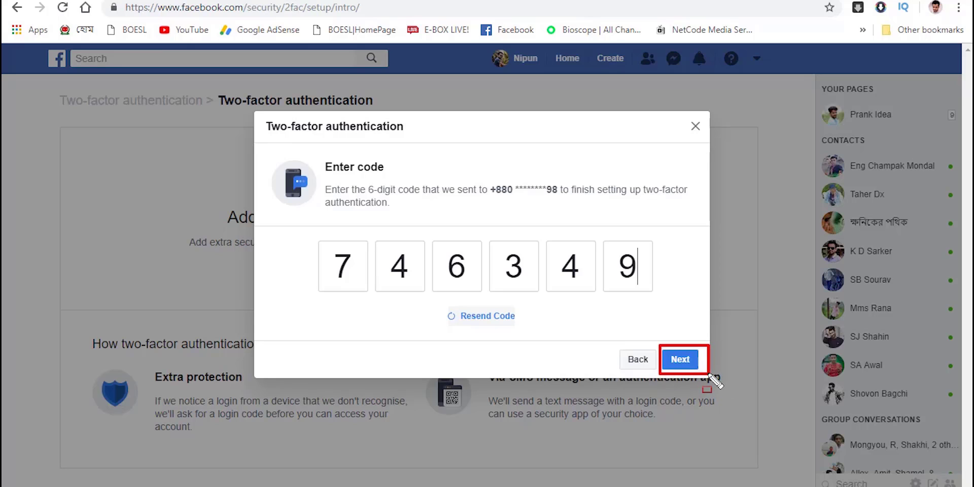
click(680, 359)
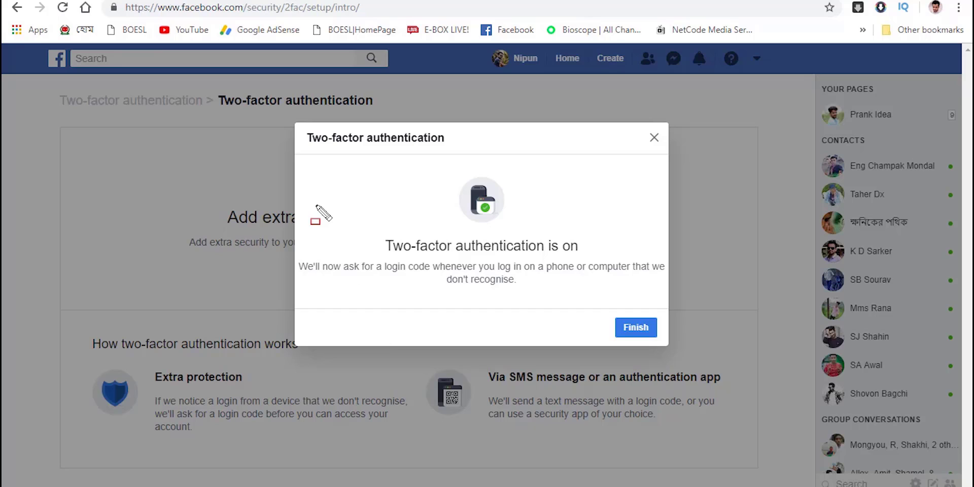
Step: Highlight the 'Two-factor authentication is on' message, then Finish the setup
mouse_move(301, 162)
mouse_down()
mouse_move(585, 293)
mouse_move(669, 308)
mouse_up()
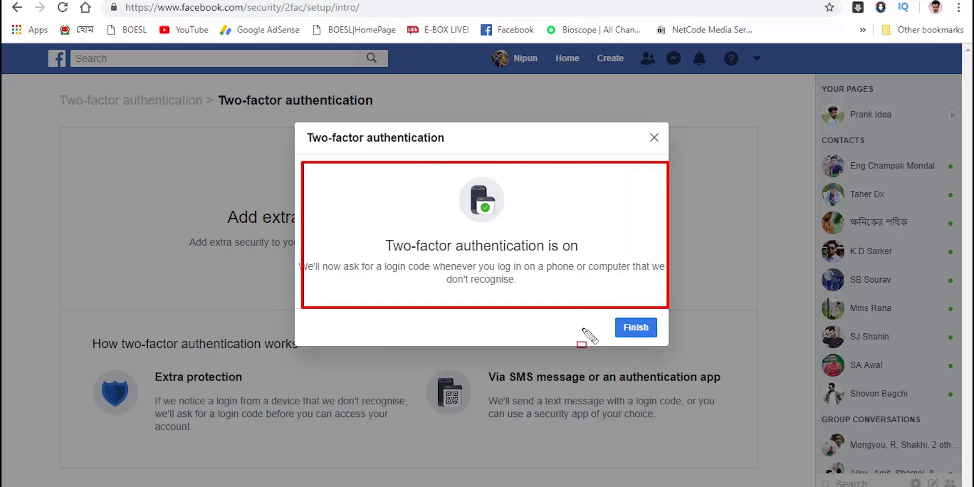
drag(605, 314, 668, 344)
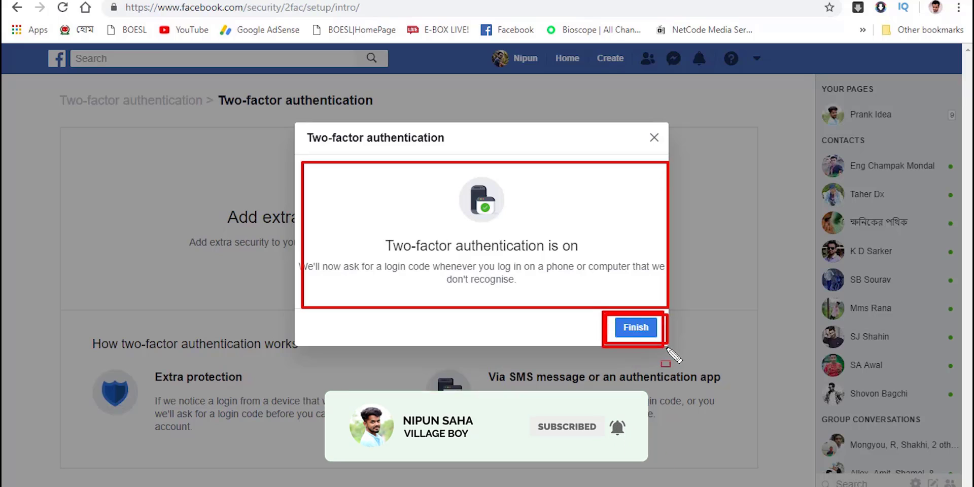
click(633, 333)
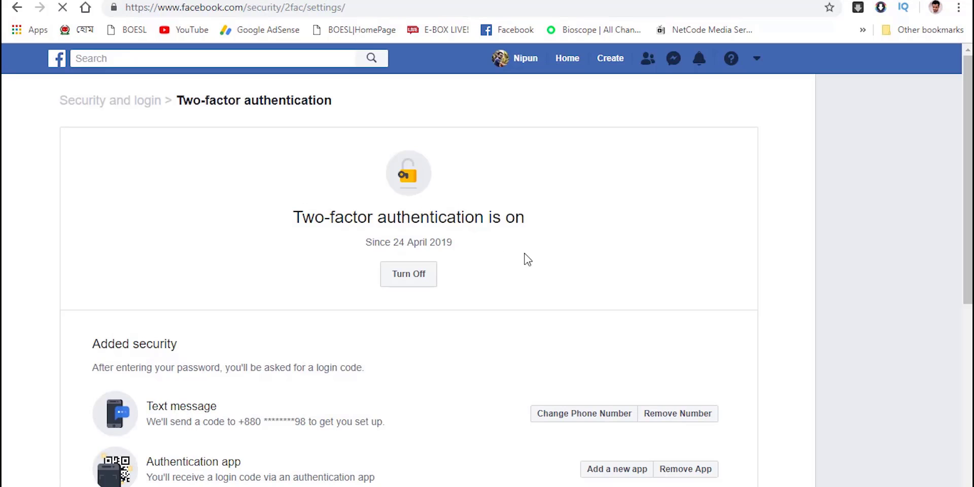
Step: Highlight the 'on' status and the Authentication app row, including its add-another-app option
drag(214, 130, 577, 303)
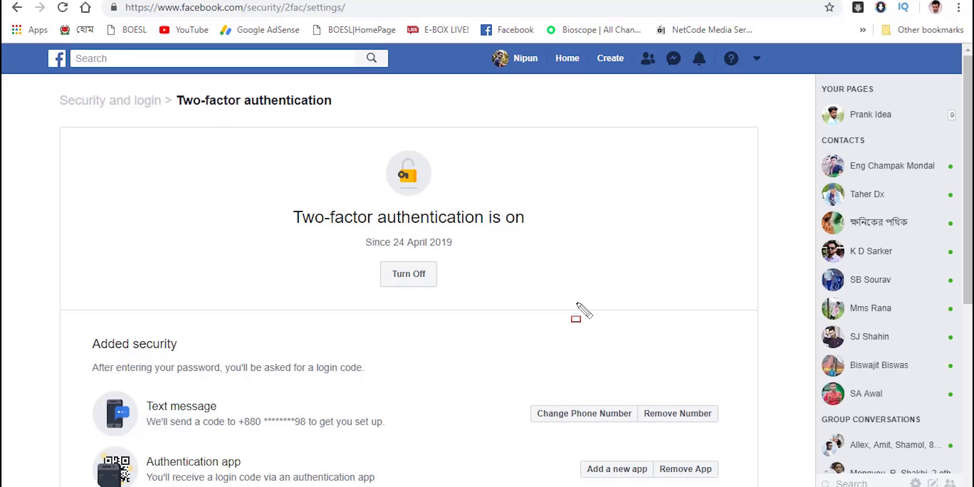
scroll(663, 354, down, 3)
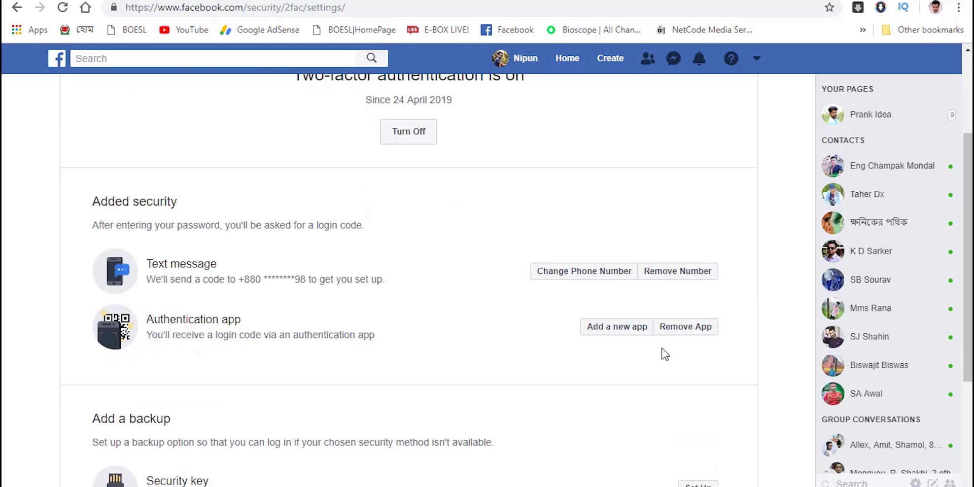
scroll(650, 394, down, 2)
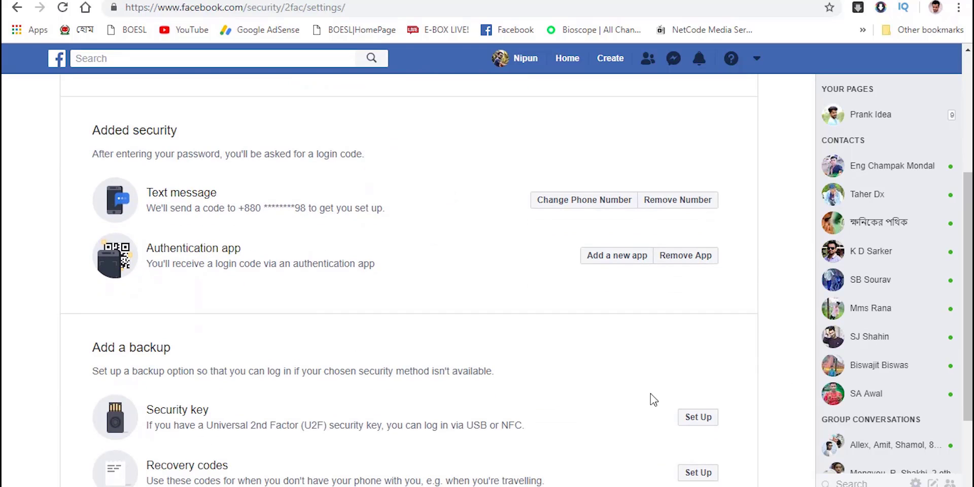
mouse_move(78, 229)
mouse_down()
mouse_move(339, 290)
mouse_move(745, 294)
mouse_up()
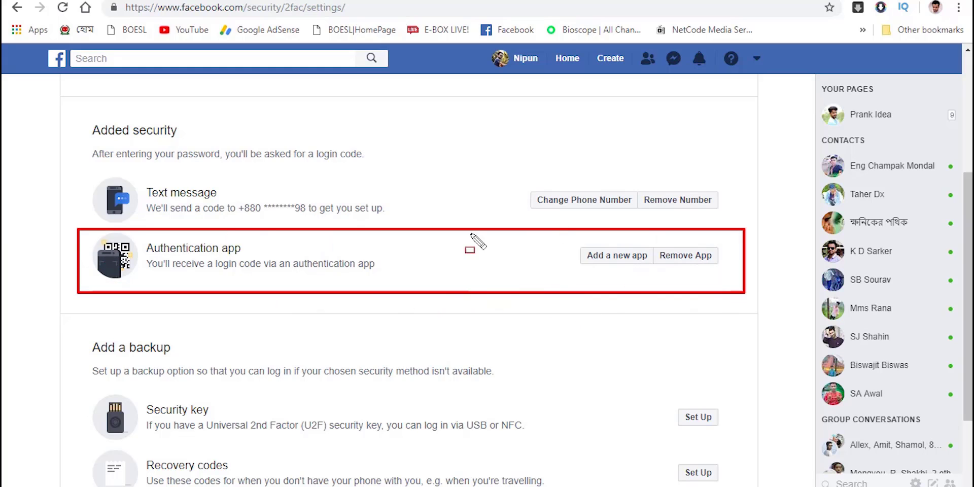
mouse_move(135, 237)
mouse_down()
mouse_move(148, 256)
mouse_move(404, 277)
mouse_up()
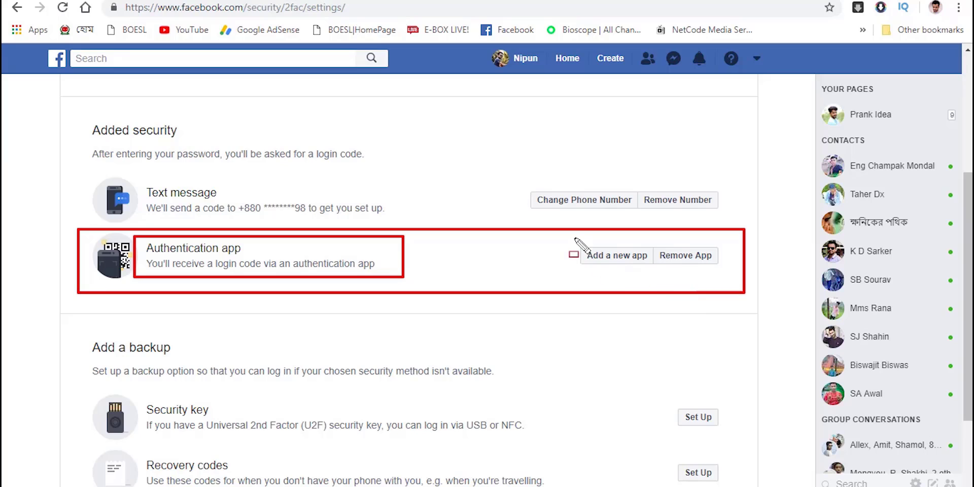
drag(574, 237, 655, 279)
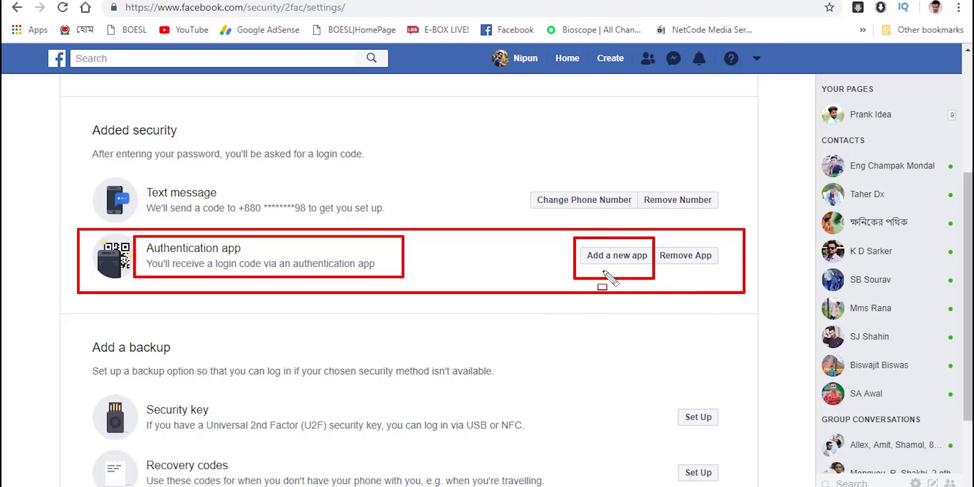
key(Escape)
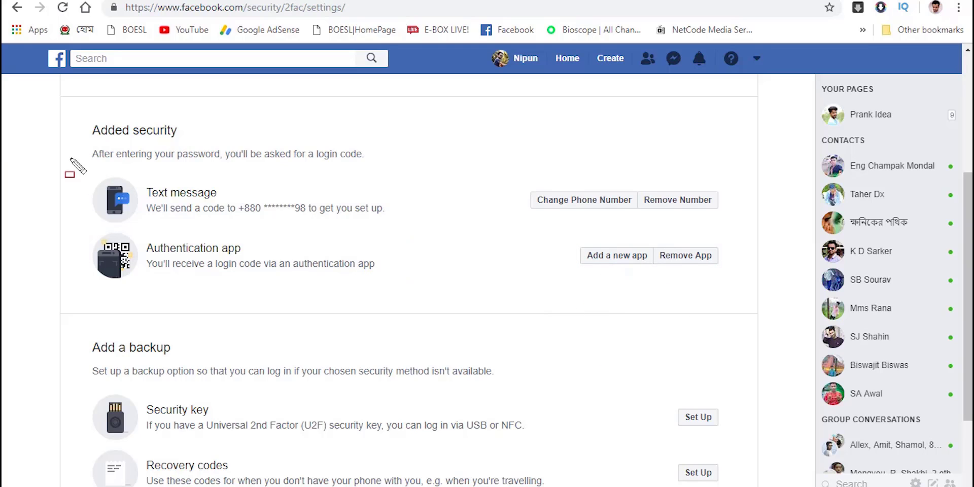
Step: Highlight the Text message and Authentication app method rows, then return to Home
mouse_move(70, 158)
mouse_down()
mouse_move(616, 291)
mouse_move(750, 303)
mouse_up()
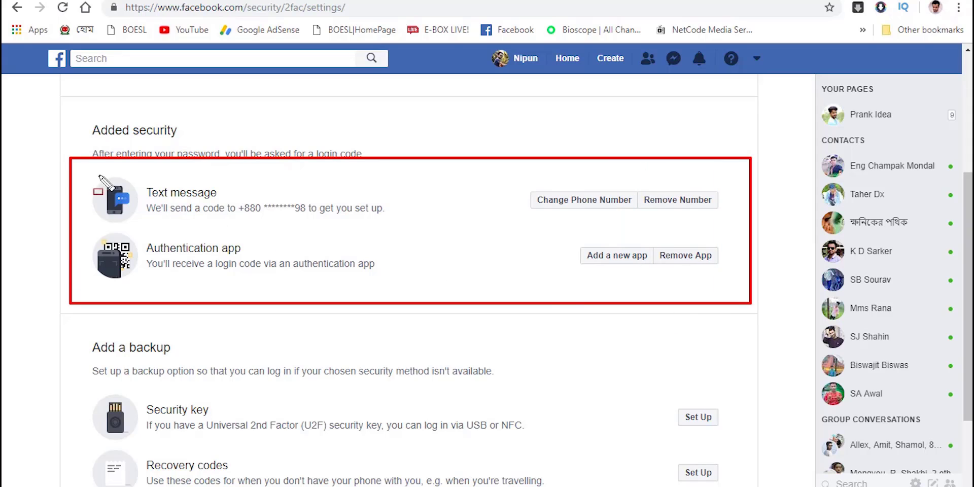
mouse_move(73, 170)
mouse_down()
mouse_move(298, 214)
mouse_move(752, 218)
mouse_up()
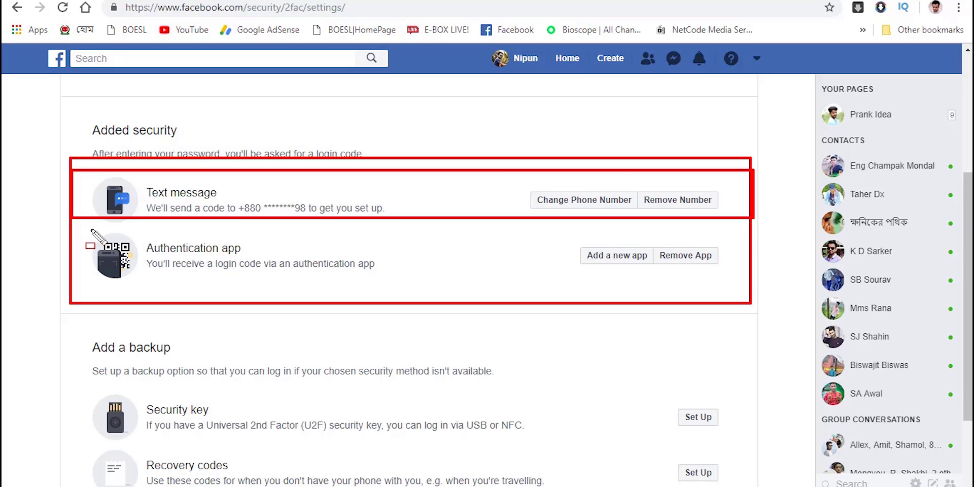
mouse_move(73, 228)
mouse_down()
mouse_move(158, 264)
mouse_move(666, 293)
mouse_move(753, 284)
mouse_up()
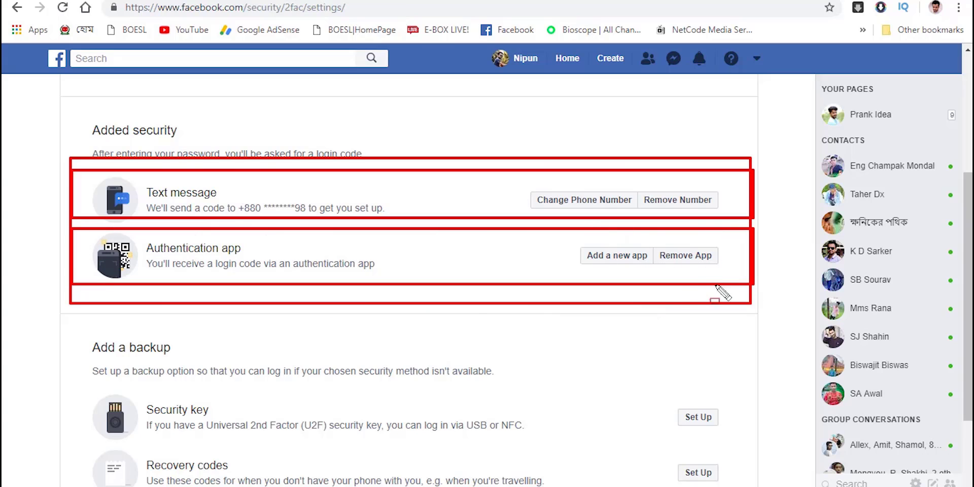
key(Escape)
scroll(709, 330, up, 4)
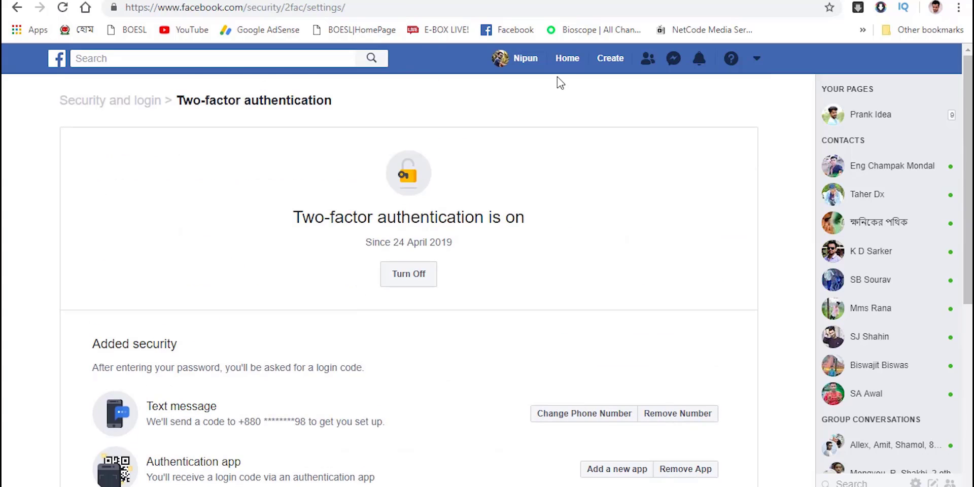
click(566, 59)
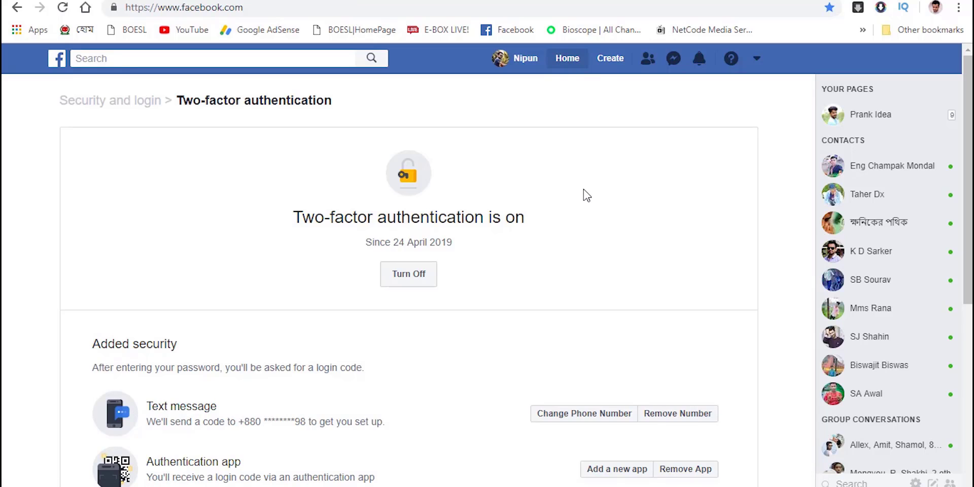